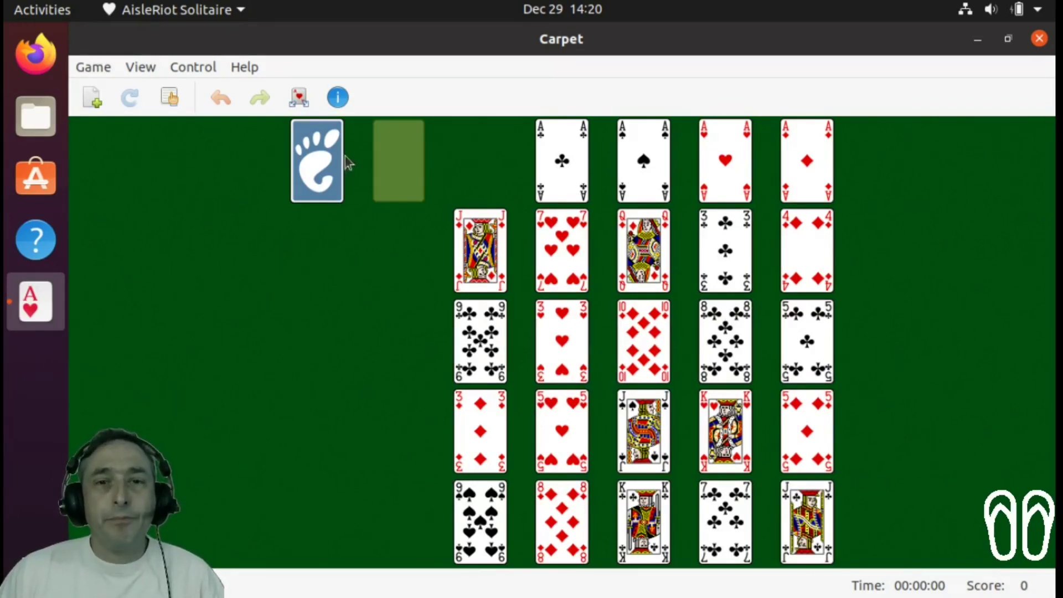
# Deal a card and play the 2 and 3 of hearts to their foundation
pyautogui.click(323, 156)
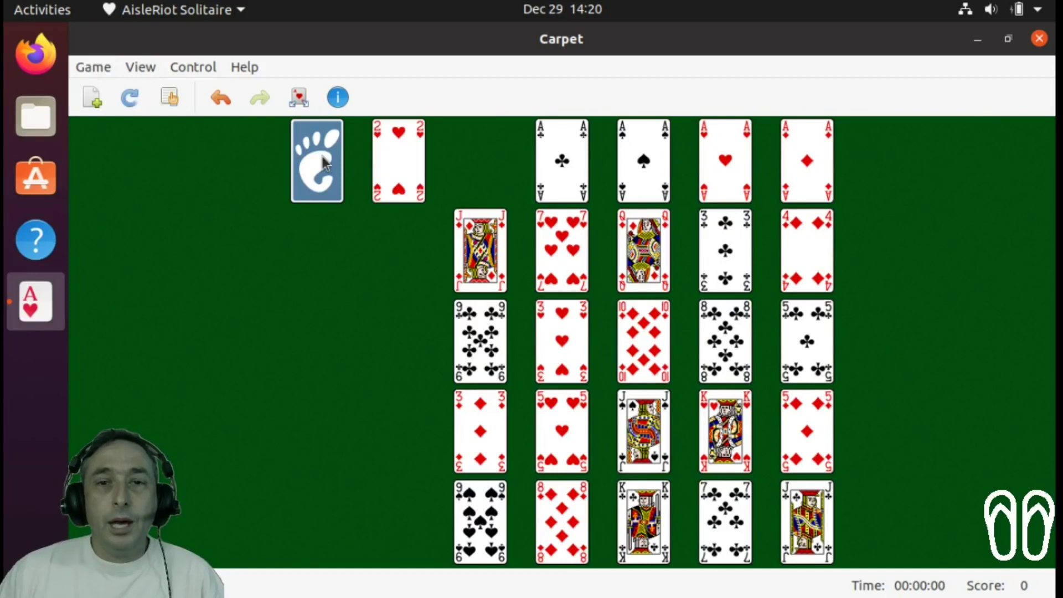
pyautogui.doubleClick(396, 171)
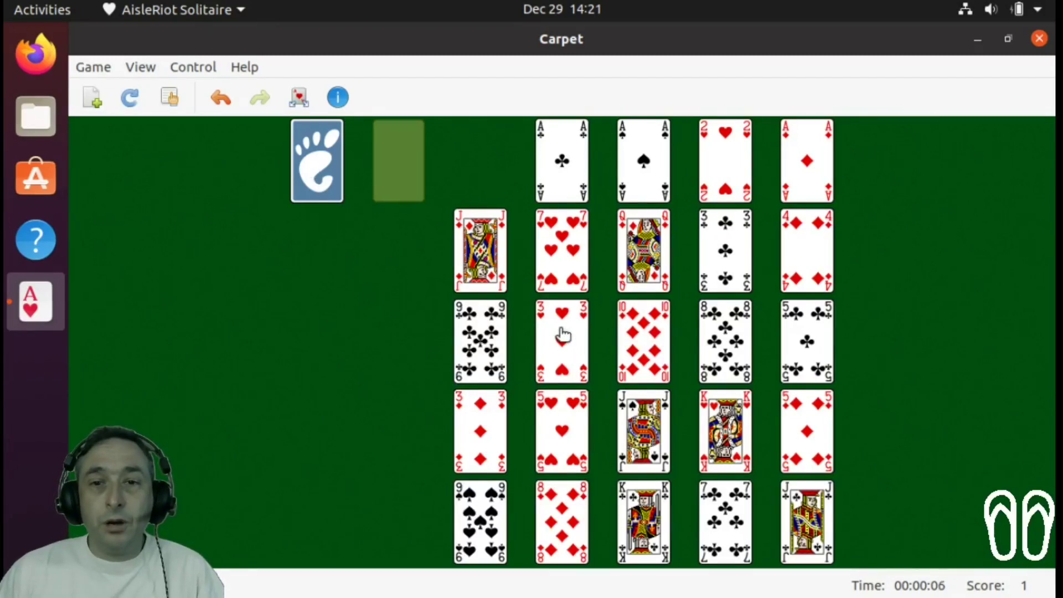
pyautogui.click(563, 336)
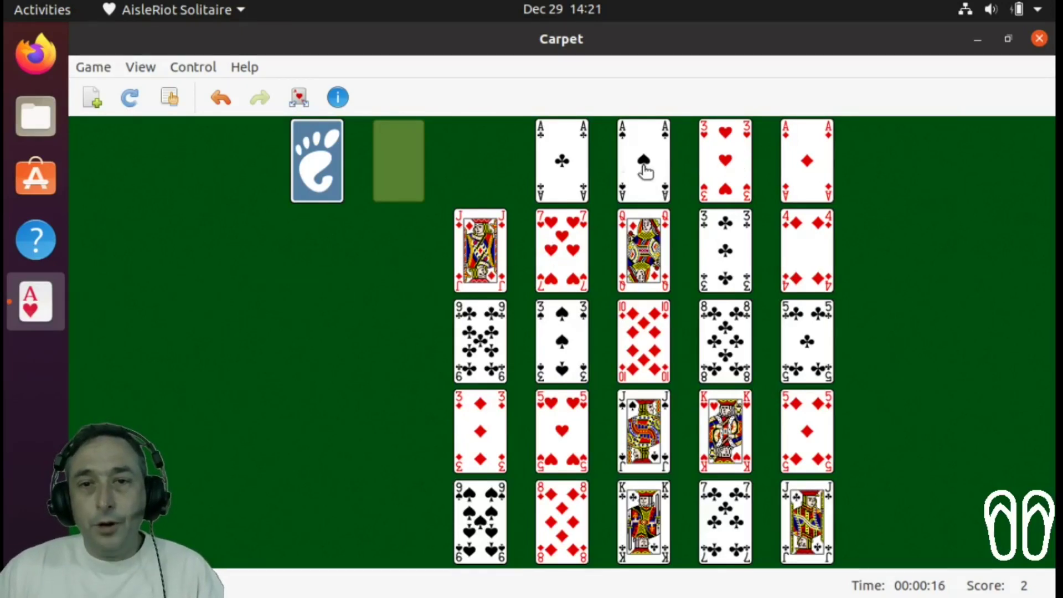
# Deal through the stock to the 2 of spades and play the 2 and 3 of spades
pyautogui.click(321, 163)
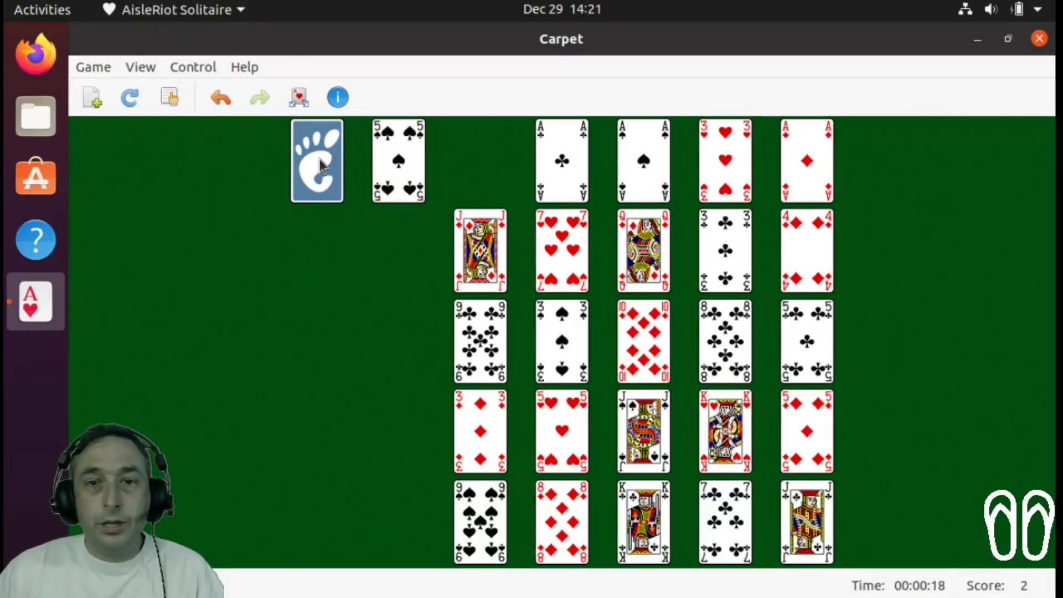
pyautogui.click(321, 163)
pyautogui.click(321, 163)
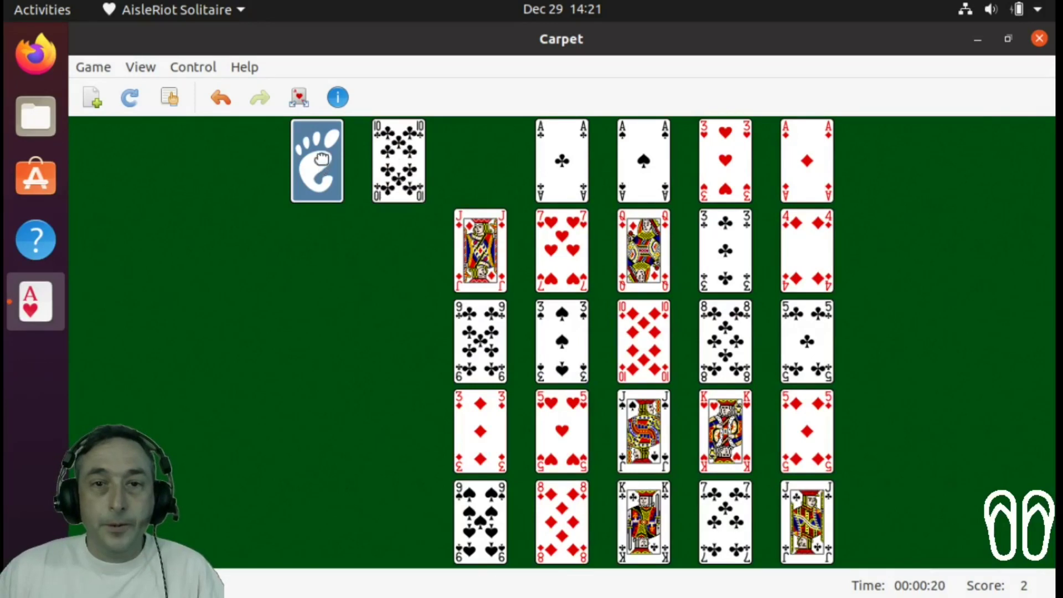
pyautogui.click(322, 164)
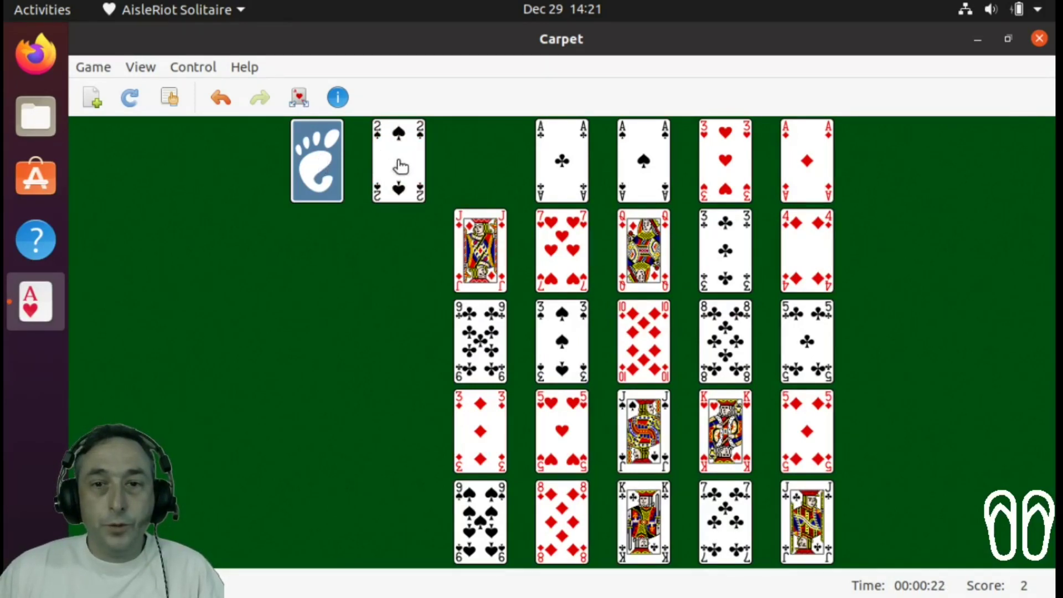
pyautogui.doubleClick(399, 163)
pyautogui.click(564, 333)
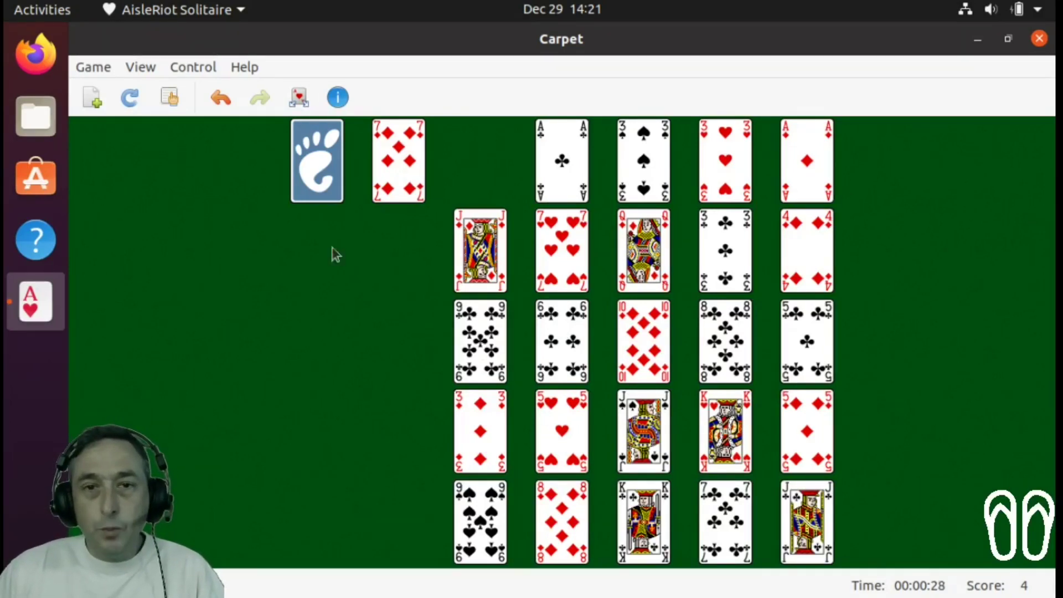
# Play the 2 through 5 of diamonds and the 4 of spades to the foundations
pyautogui.click(323, 176)
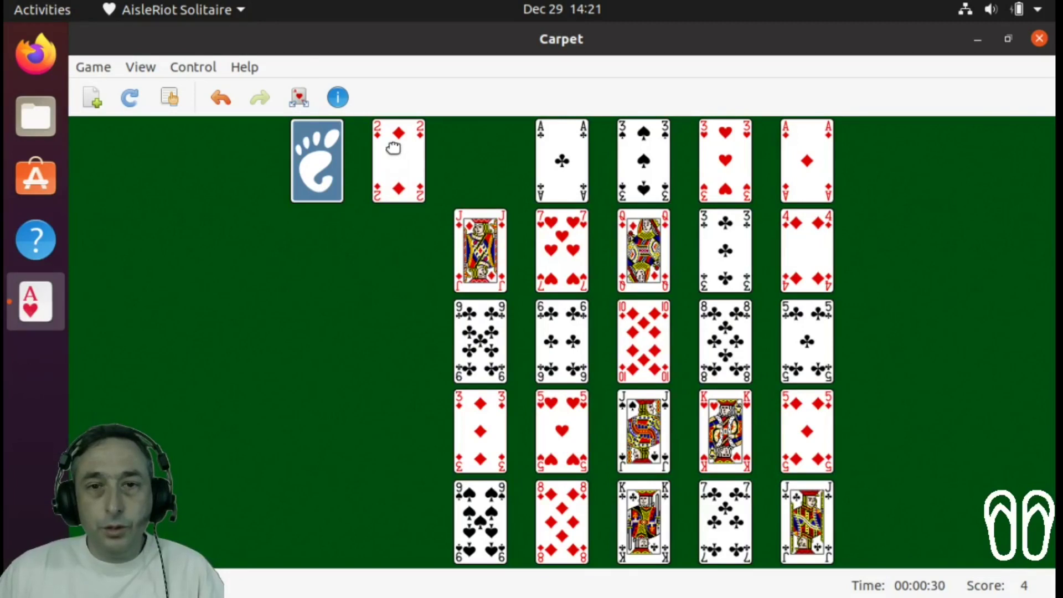
pyautogui.doubleClick(394, 148)
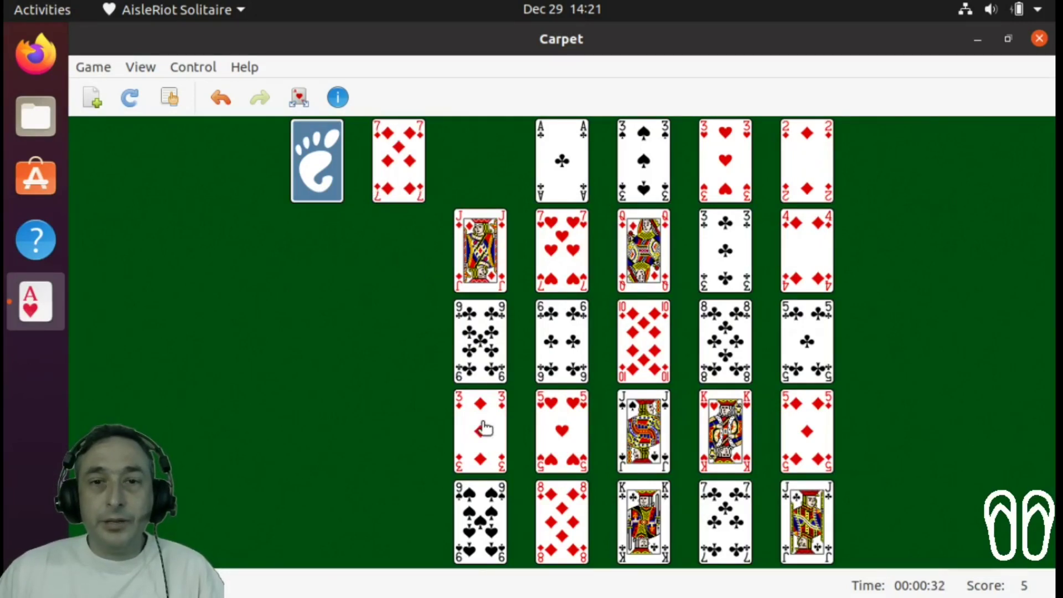
pyautogui.doubleClick(485, 429)
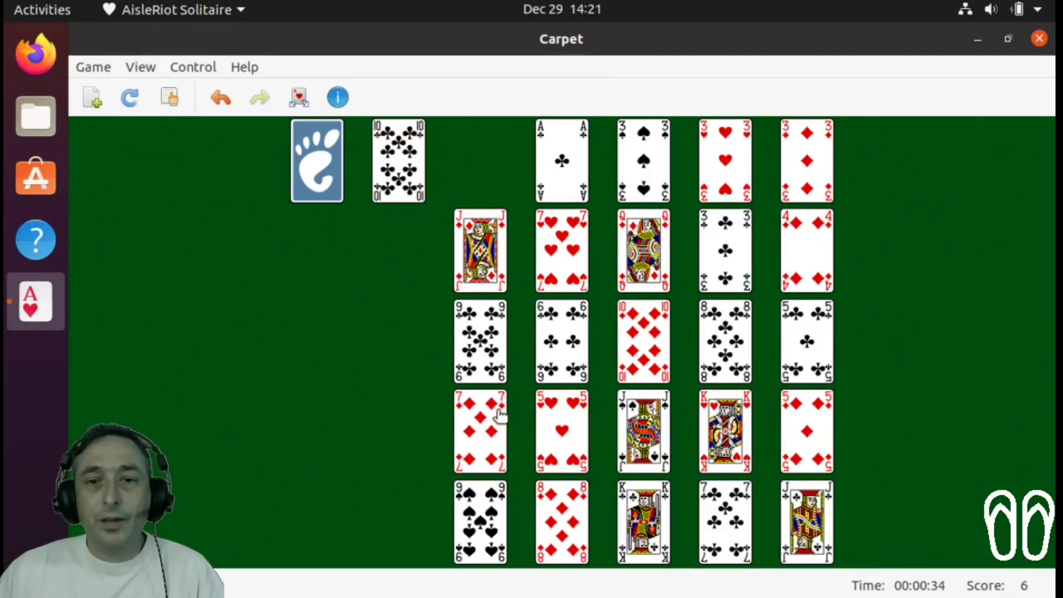
pyautogui.doubleClick(808, 265)
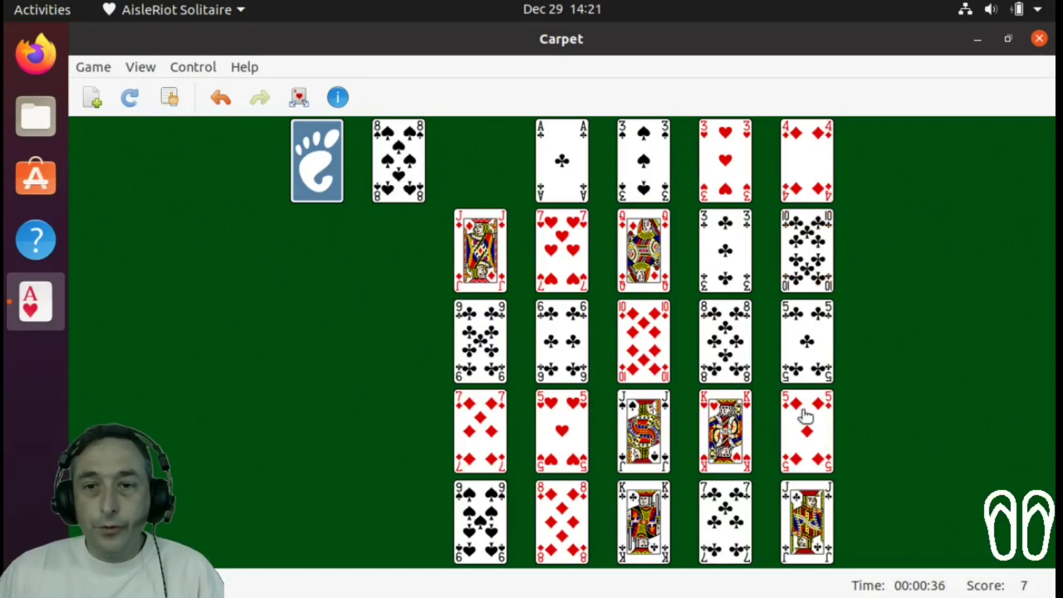
pyautogui.doubleClick(807, 422)
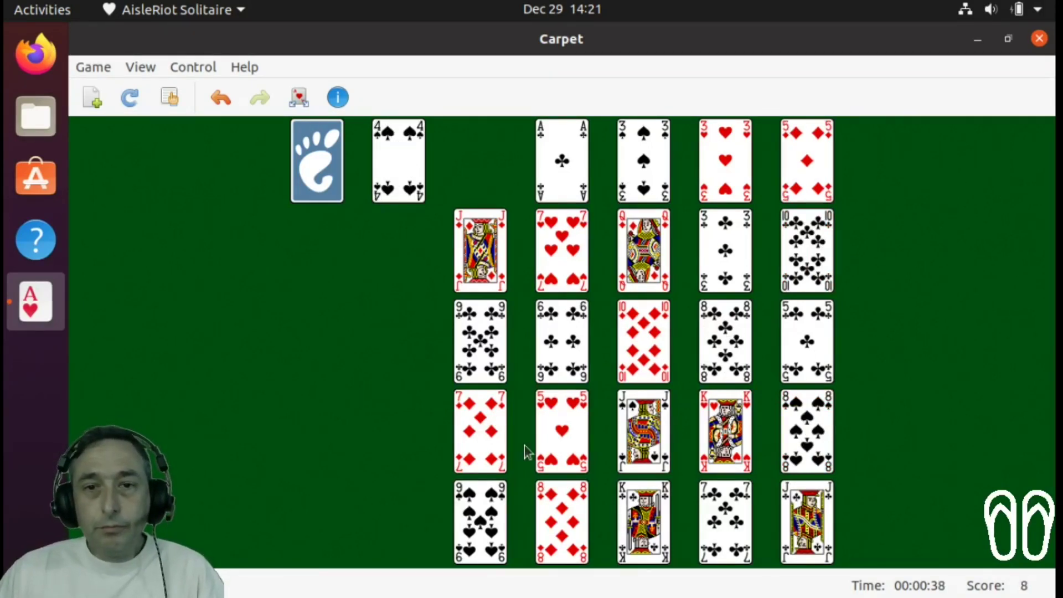
pyautogui.doubleClick(404, 166)
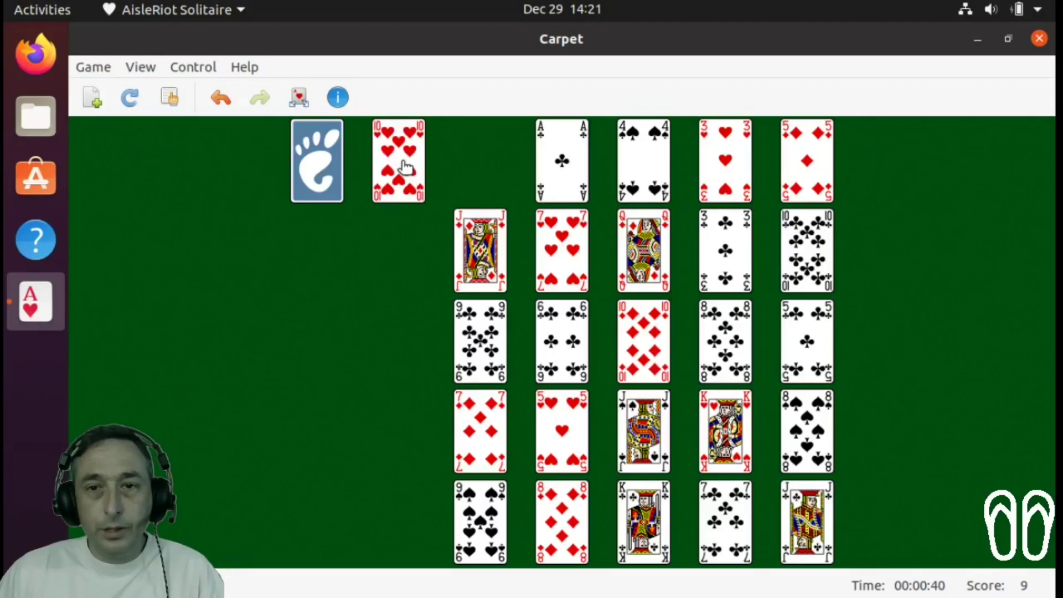
# Deal to the 2 of clubs and play the 2 and 3 of clubs to their foundation
pyautogui.click(324, 155)
pyautogui.click(315, 162)
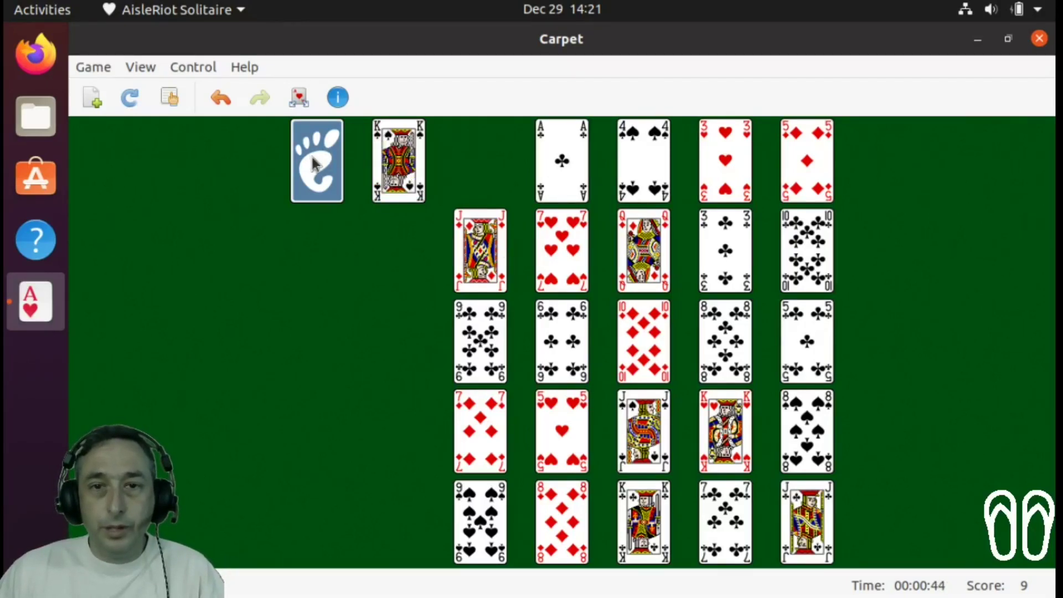
pyautogui.click(313, 160)
pyautogui.doubleClick(395, 167)
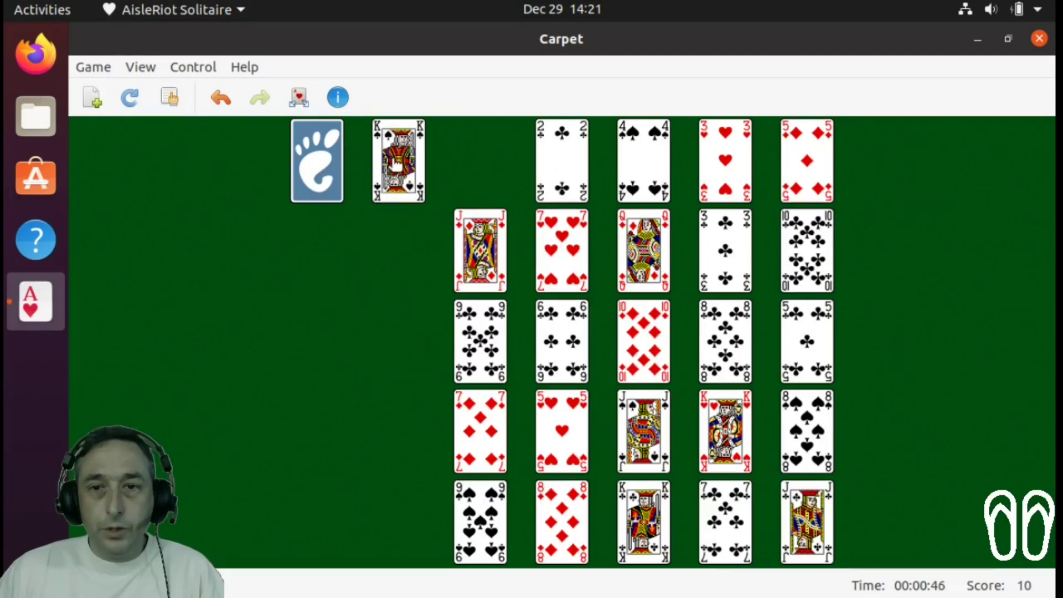
pyautogui.doubleClick(714, 253)
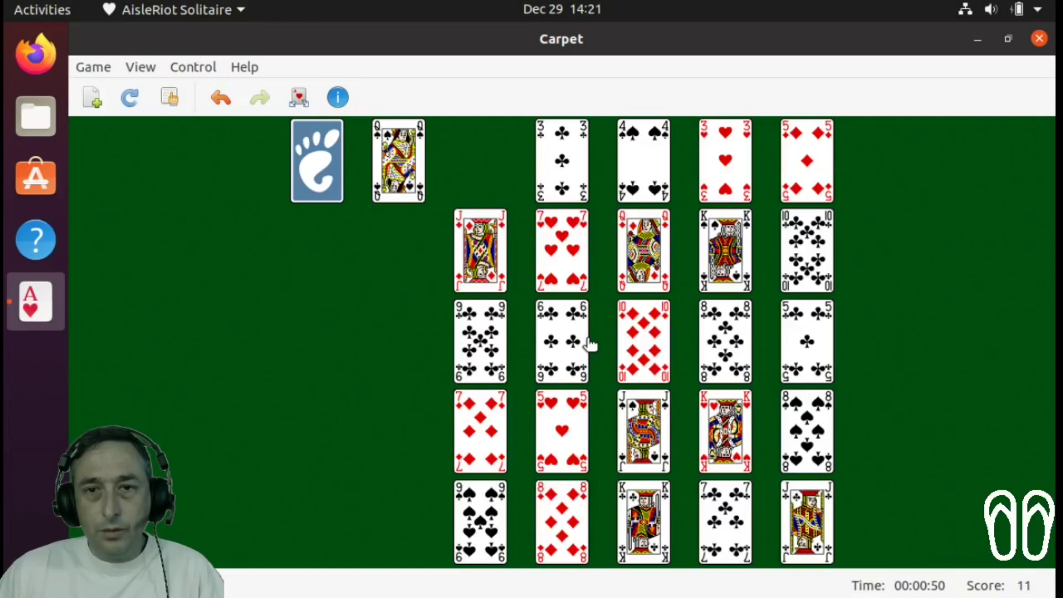
# Deal through the stock and build the heart foundation from 4 up to 8
pyautogui.click(315, 166)
pyautogui.click(316, 166)
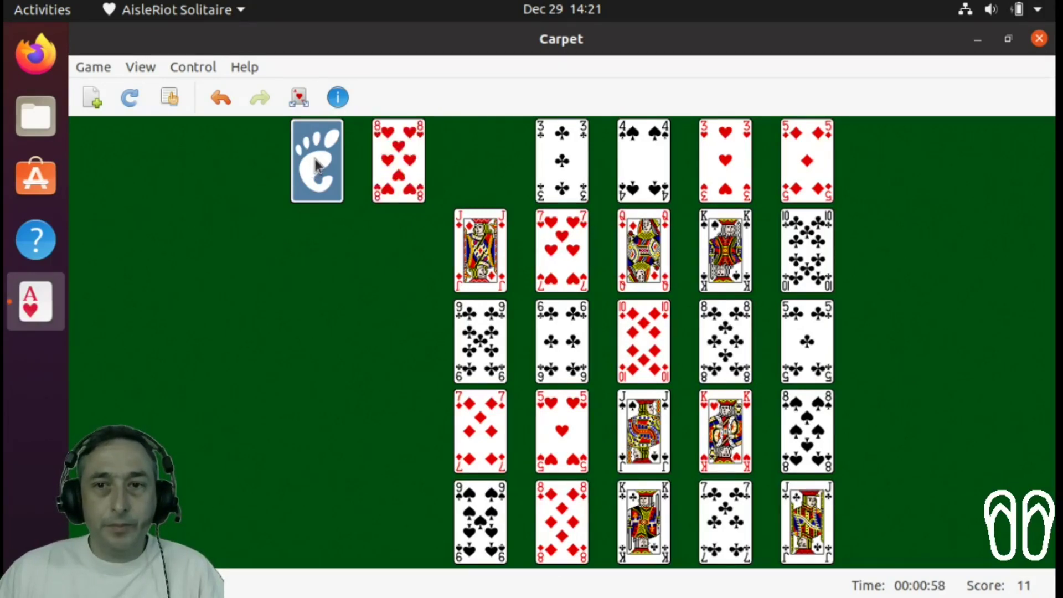
pyautogui.click(319, 167)
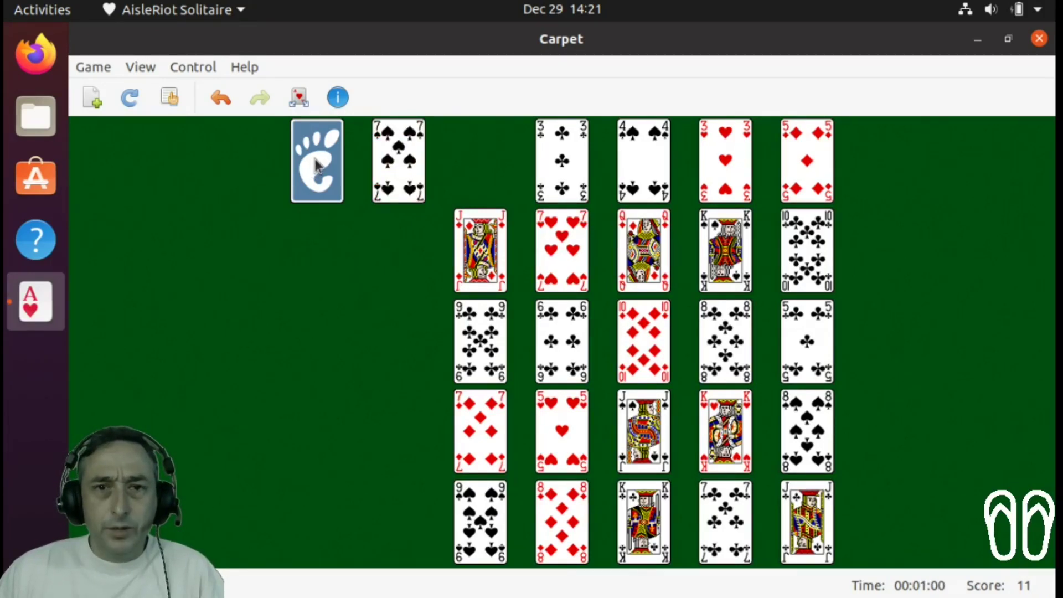
pyautogui.click(318, 167)
pyautogui.click(316, 164)
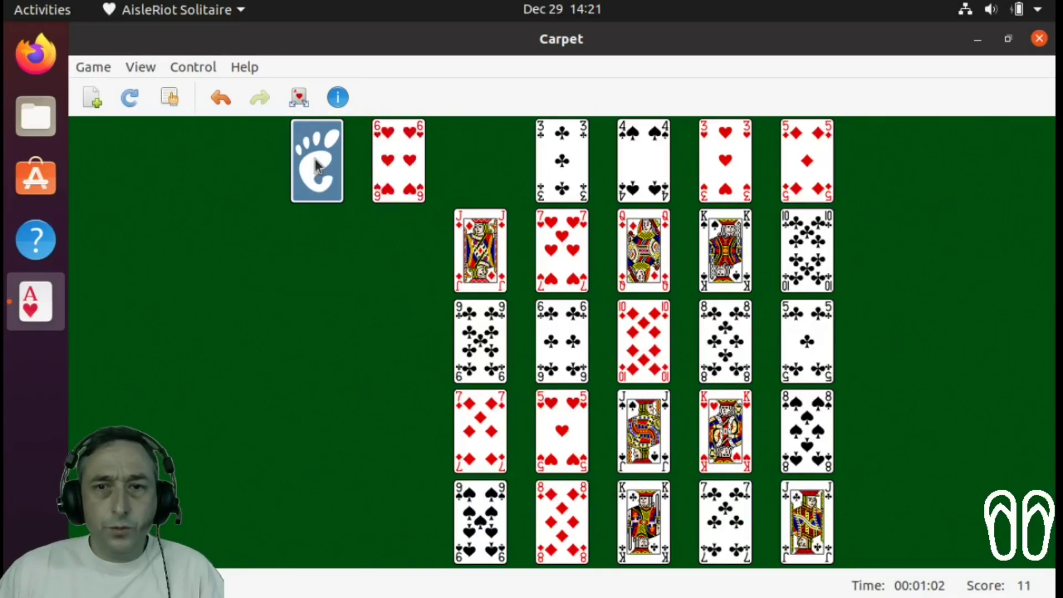
pyautogui.doubleClick(395, 167)
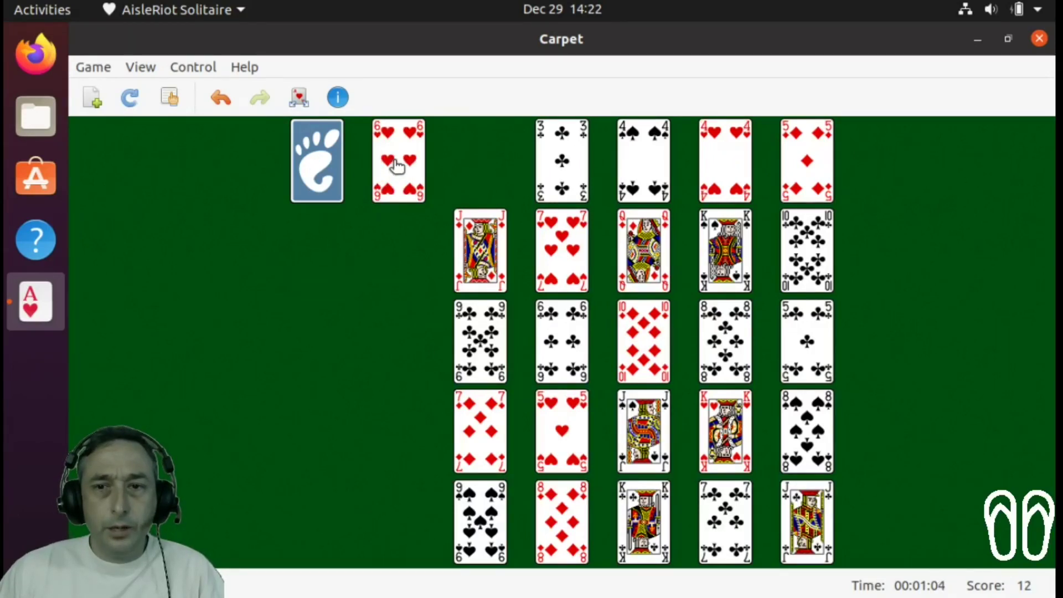
pyautogui.doubleClick(561, 432)
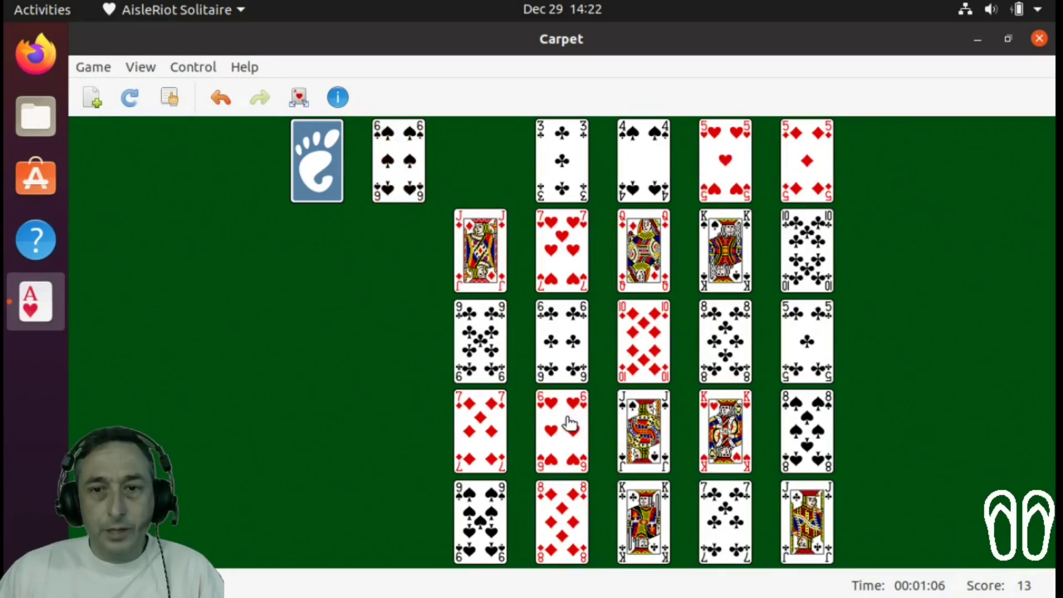
pyautogui.doubleClick(562, 258)
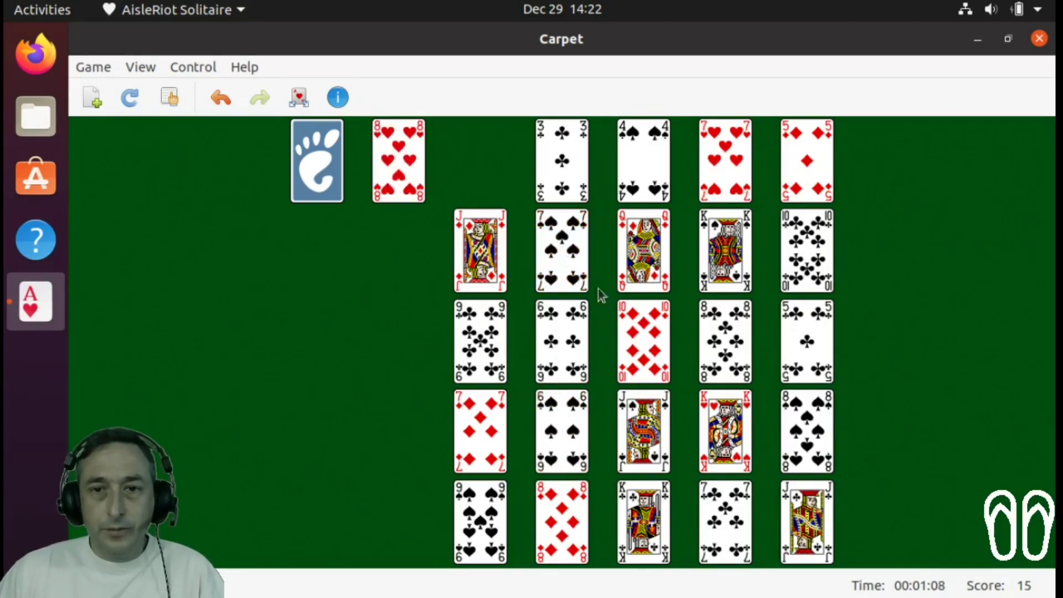
pyautogui.doubleClick(401, 167)
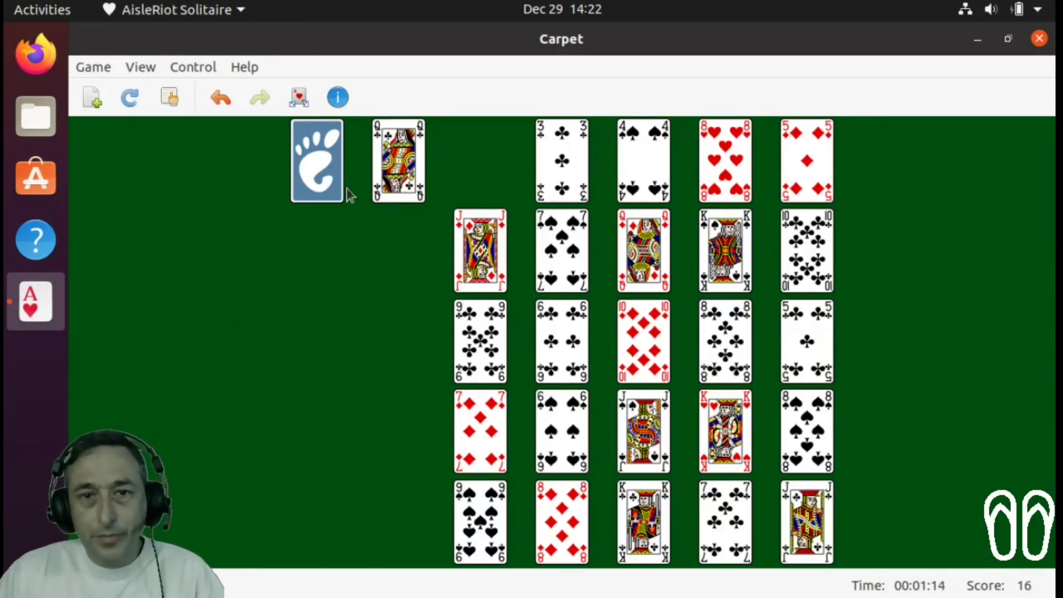
# Deal a card and move the 6, 7 and 8 of diamonds to the diamond foundation
pyautogui.click(320, 172)
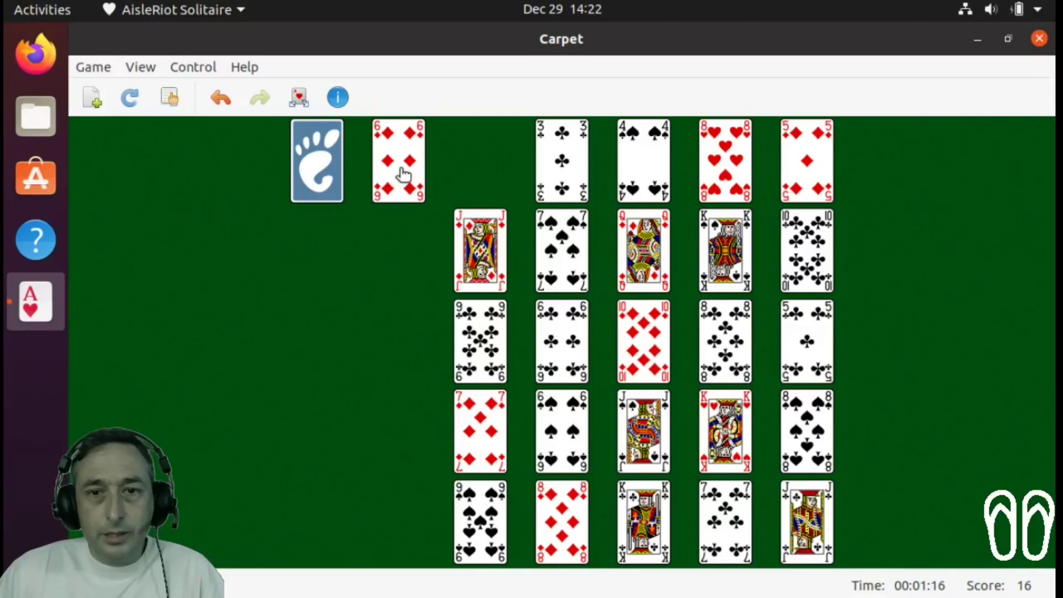
pyautogui.doubleClick(399, 175)
pyautogui.click(481, 432)
pyautogui.click(562, 521)
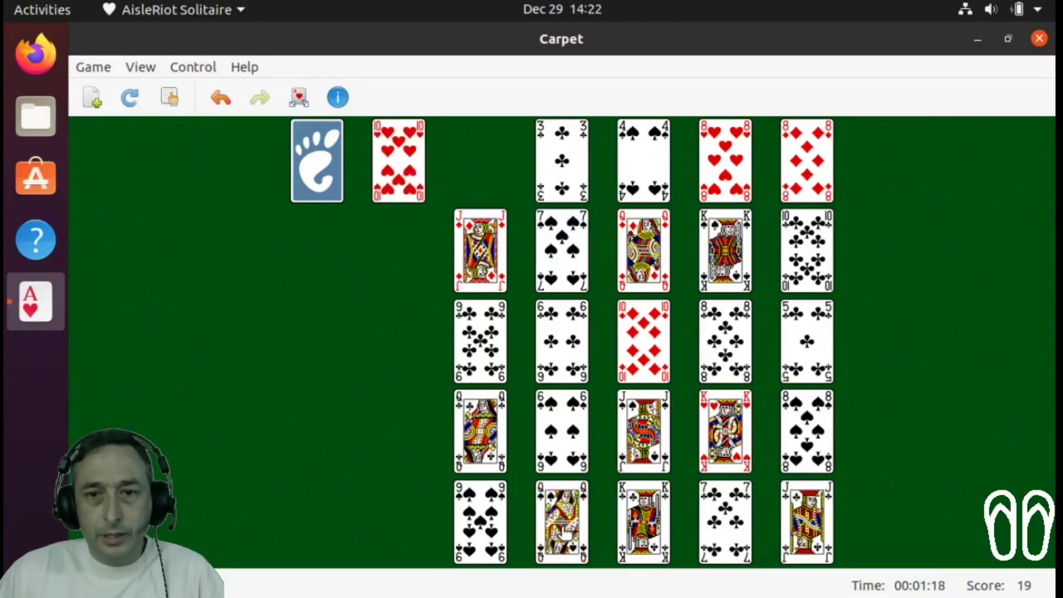
# Deal three more cards and finish the diamonds with the 9 through the king
pyautogui.click(328, 163)
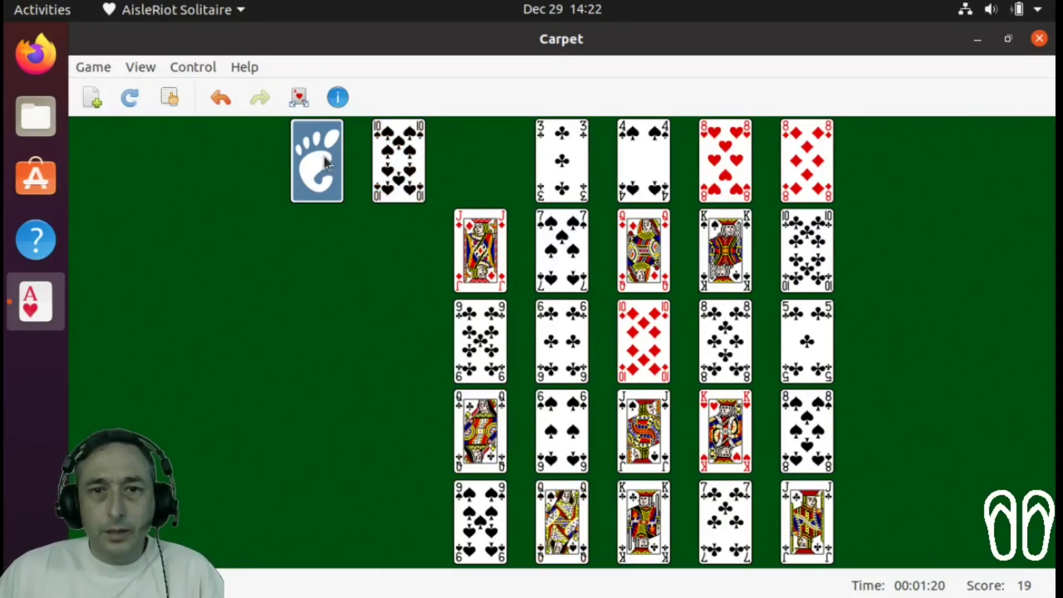
pyautogui.click(328, 162)
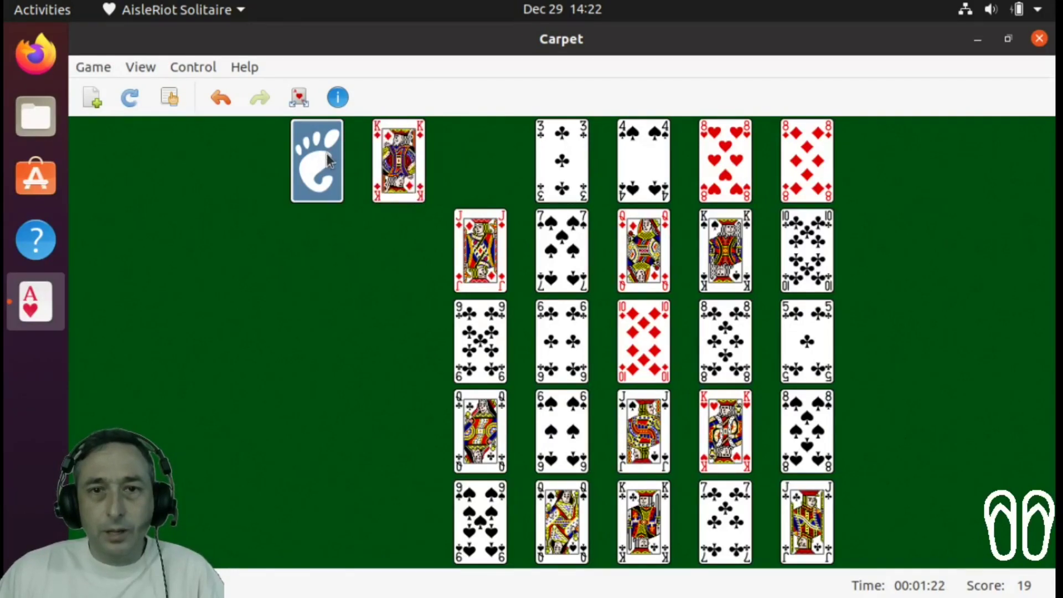
pyautogui.click(320, 164)
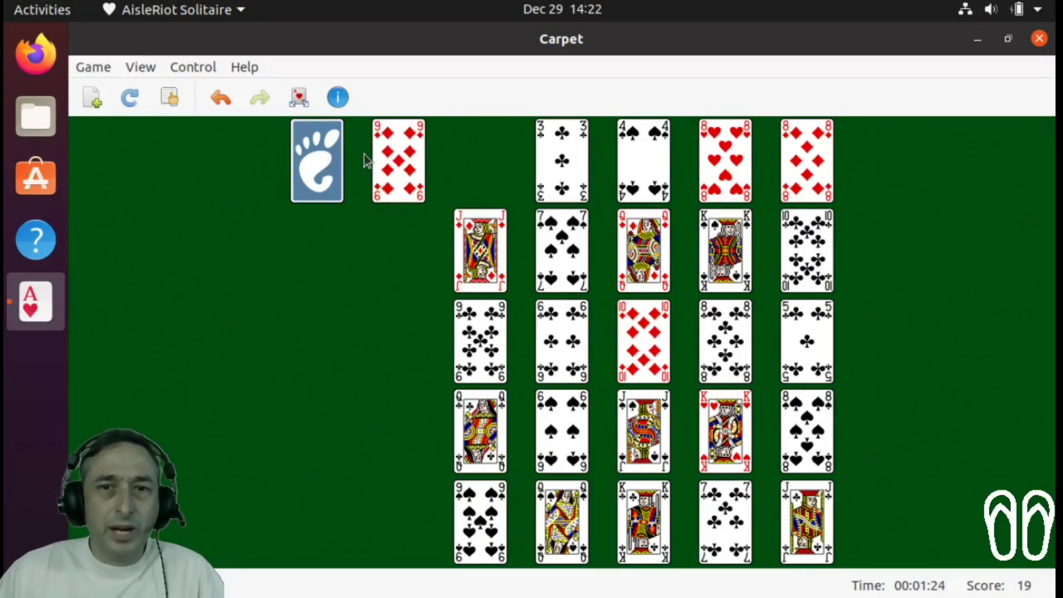
pyautogui.doubleClick(399, 159)
pyautogui.click(640, 328)
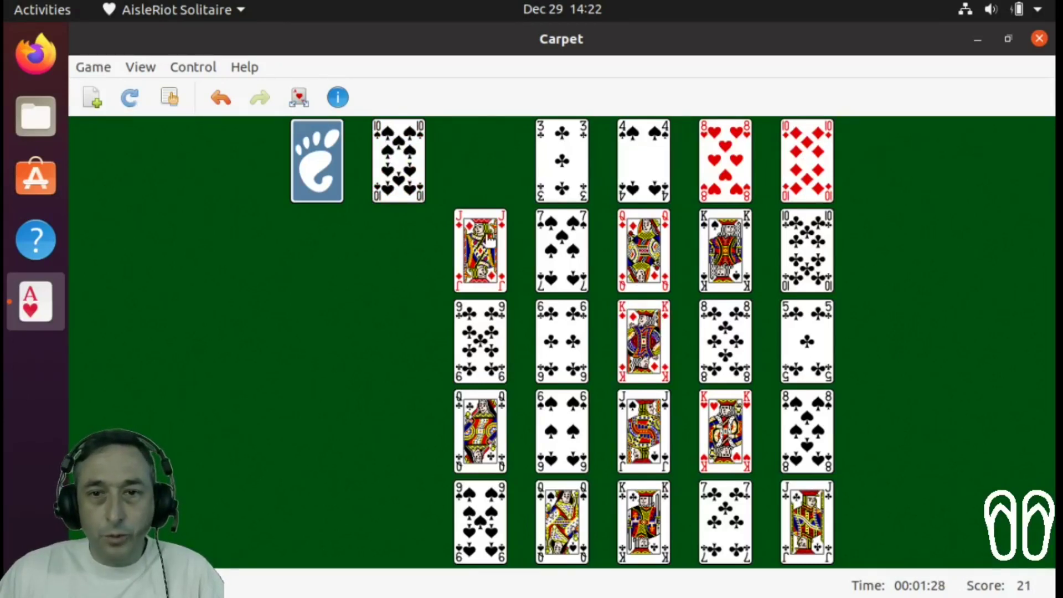
pyautogui.click(489, 243)
pyautogui.click(626, 245)
pyautogui.click(656, 333)
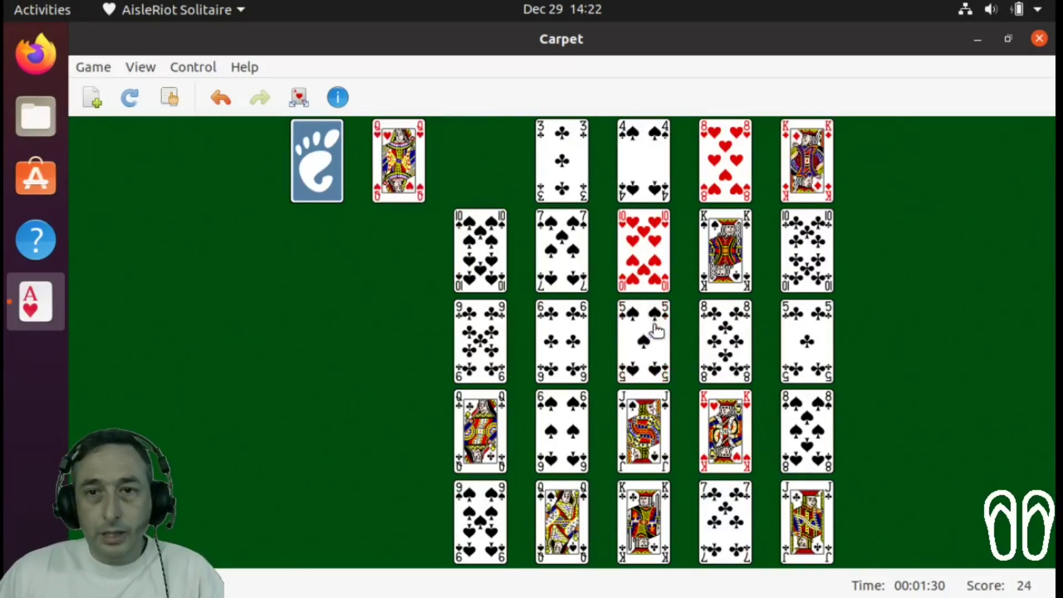
# Move the 5, 6 and 7 of spades to the spade foundation
pyautogui.click(648, 342)
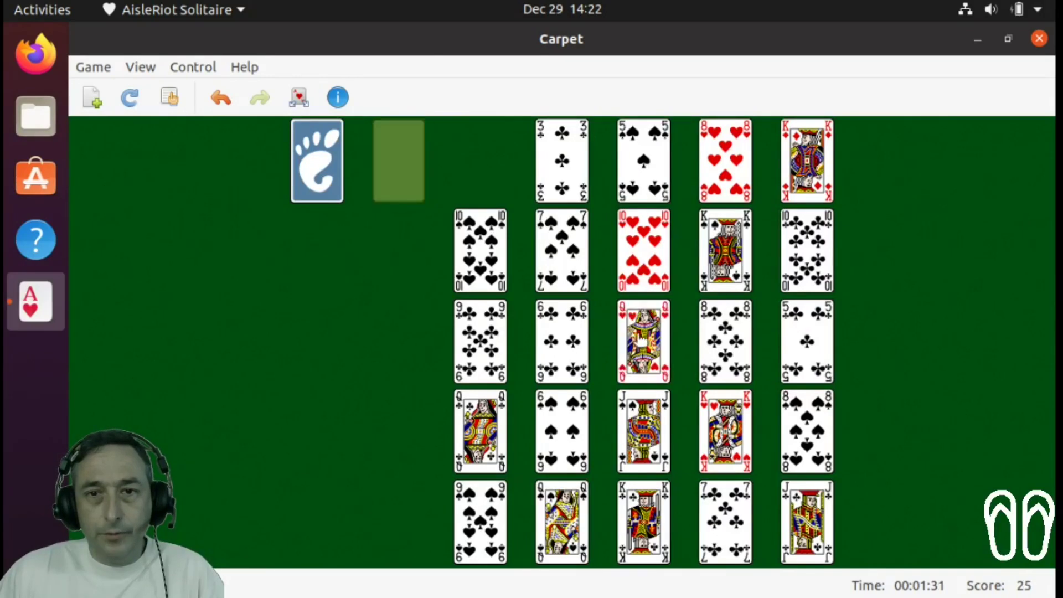
pyautogui.click(573, 416)
pyautogui.click(559, 260)
# Complete the club foundation with the 4 through the king of clubs
pyautogui.click(568, 253)
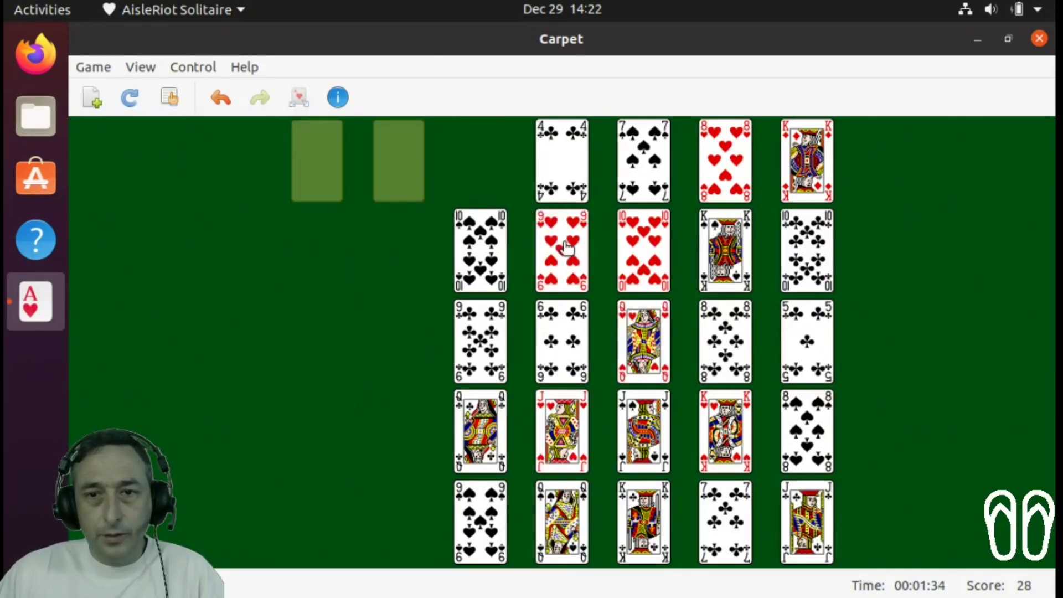
pyautogui.click(818, 342)
pyautogui.click(564, 340)
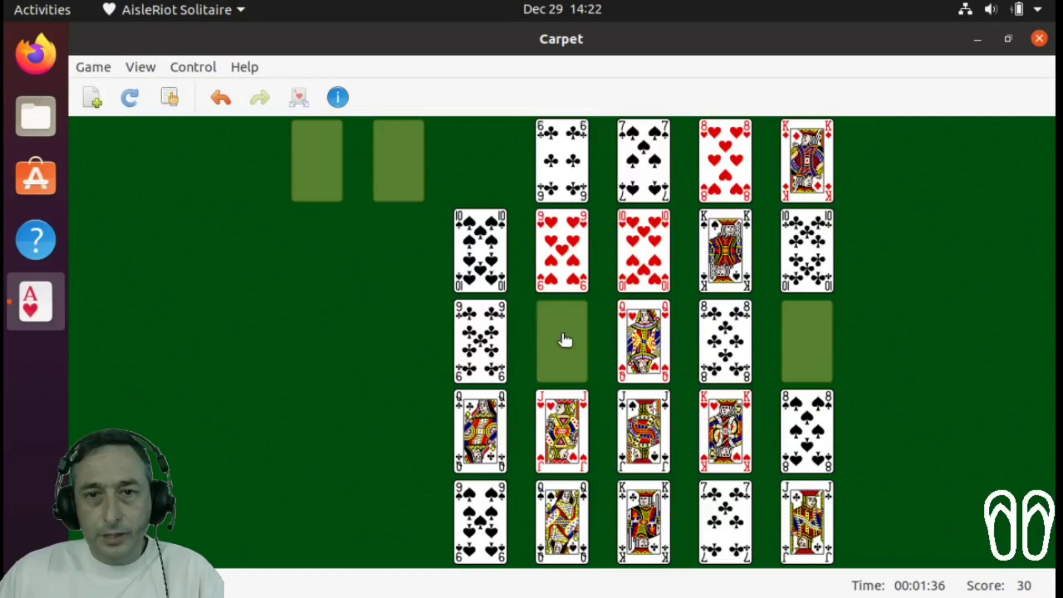
pyautogui.click(714, 503)
pyautogui.click(719, 350)
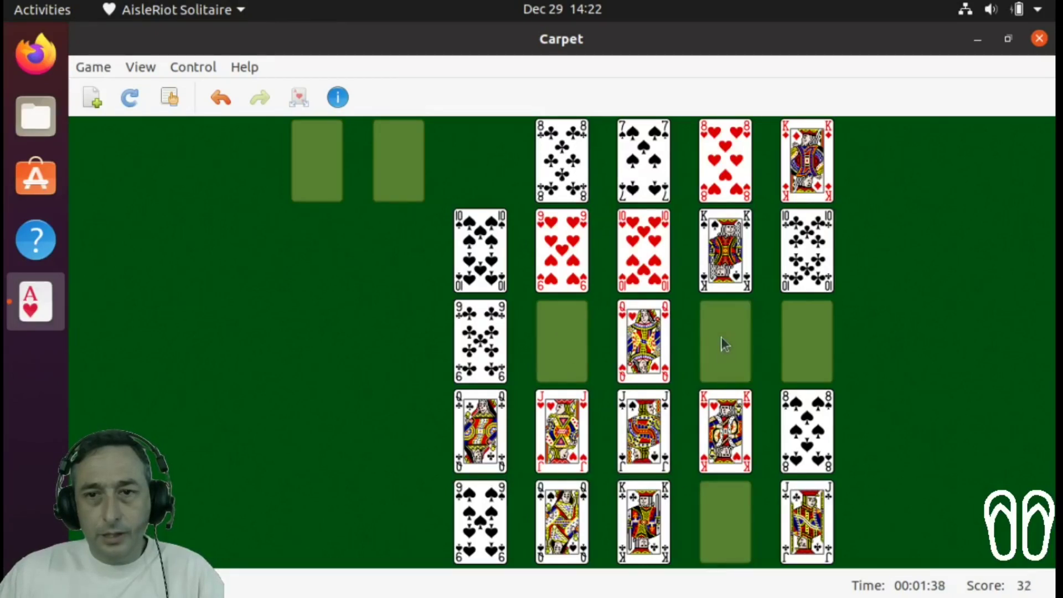
pyautogui.click(482, 342)
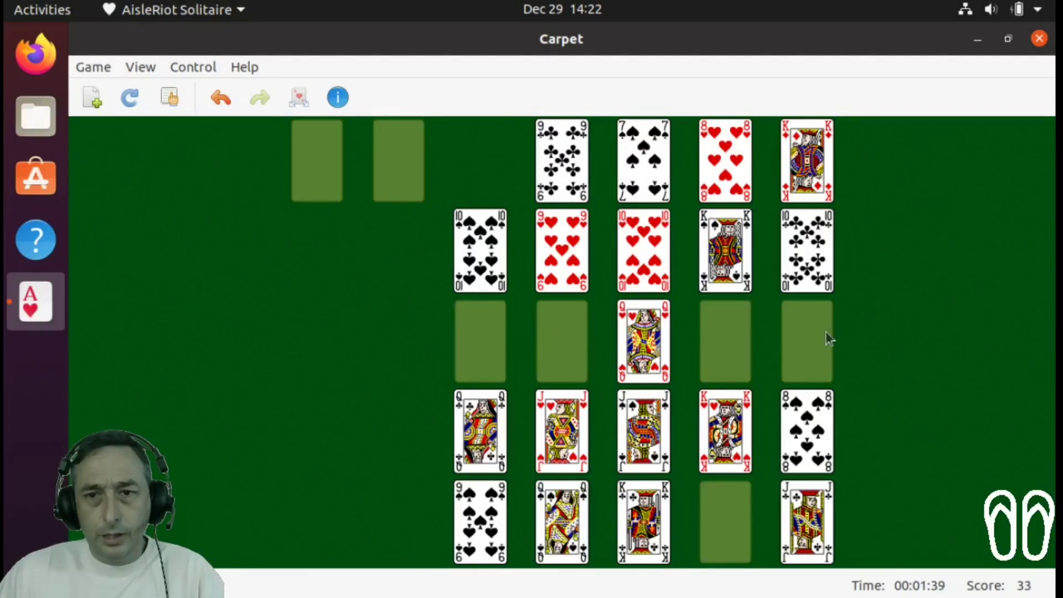
pyautogui.click(809, 253)
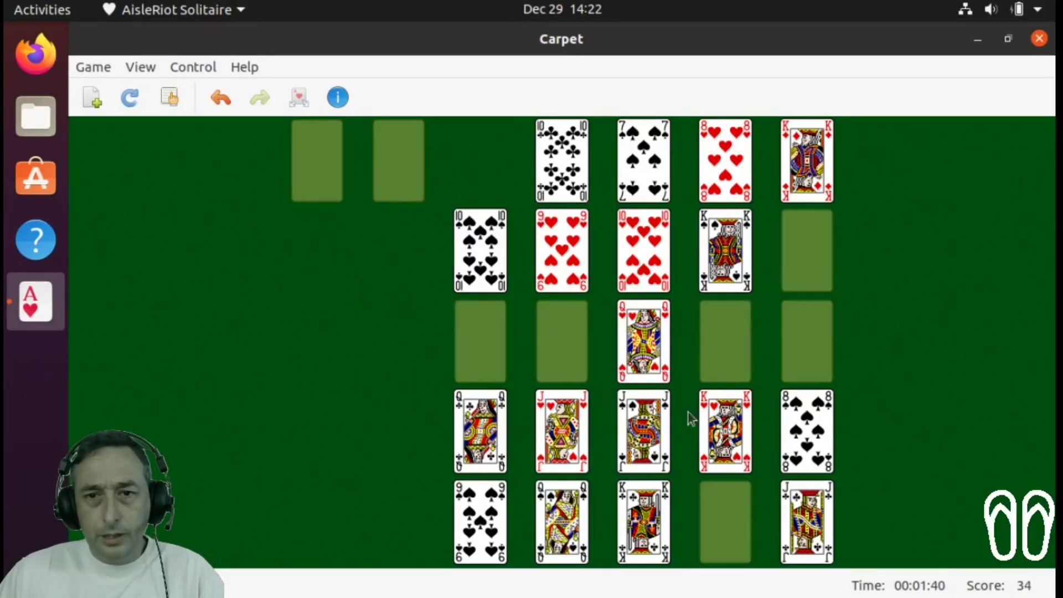
pyautogui.click(815, 514)
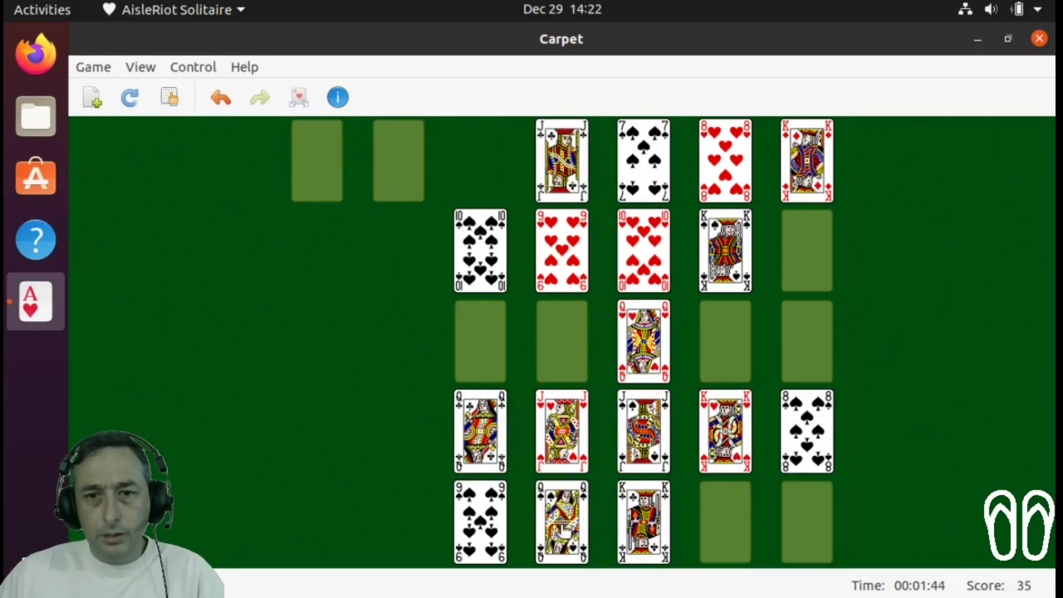
pyautogui.click(494, 427)
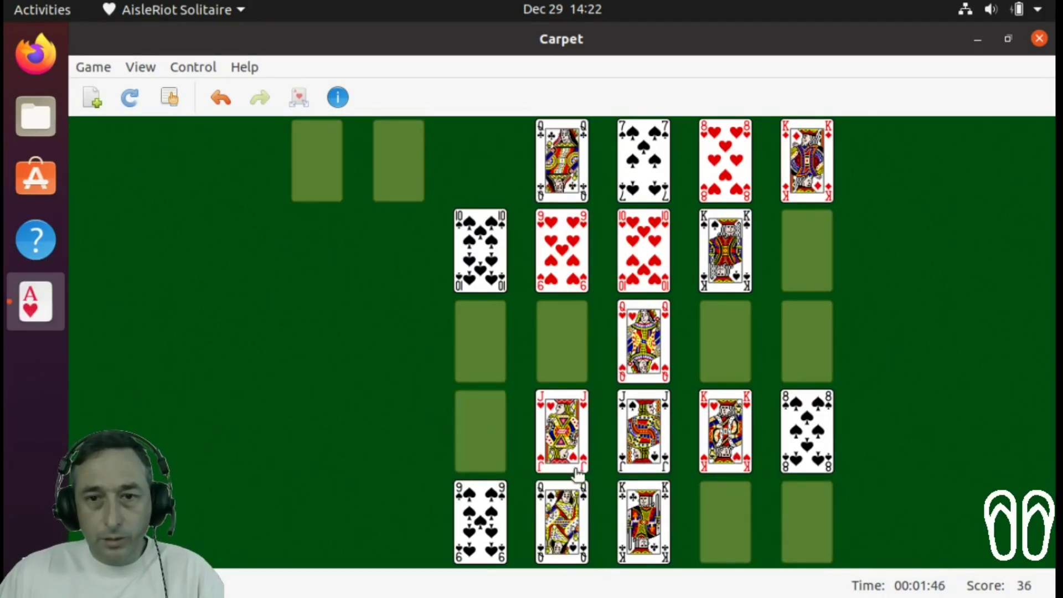
pyautogui.click(644, 515)
# Move spades 8–10, hearts 9 through king, then the jack and queen of spades
pyautogui.click(806, 428)
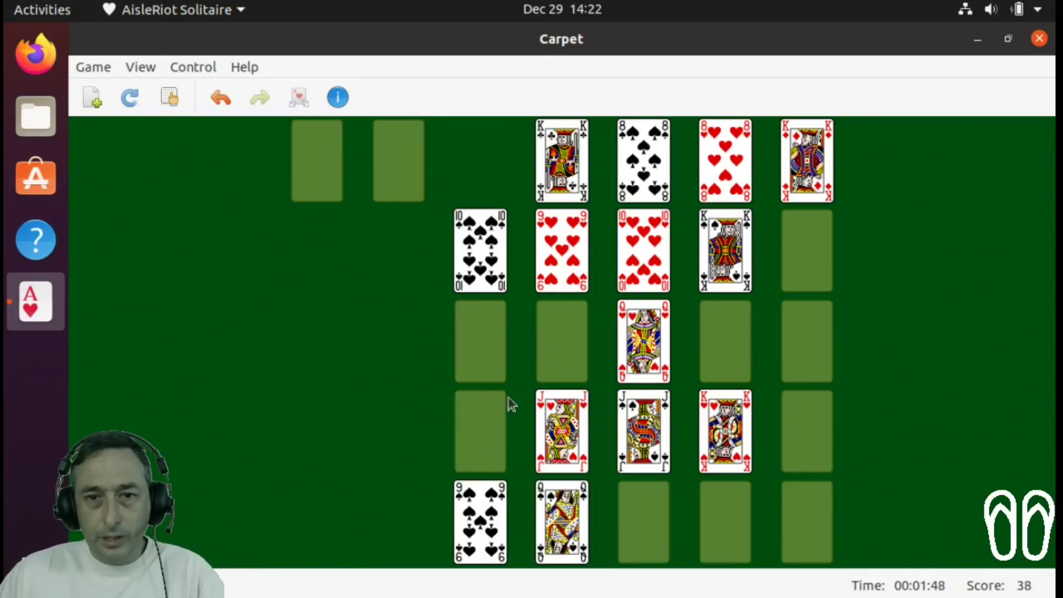
pyautogui.click(486, 498)
pyautogui.click(486, 258)
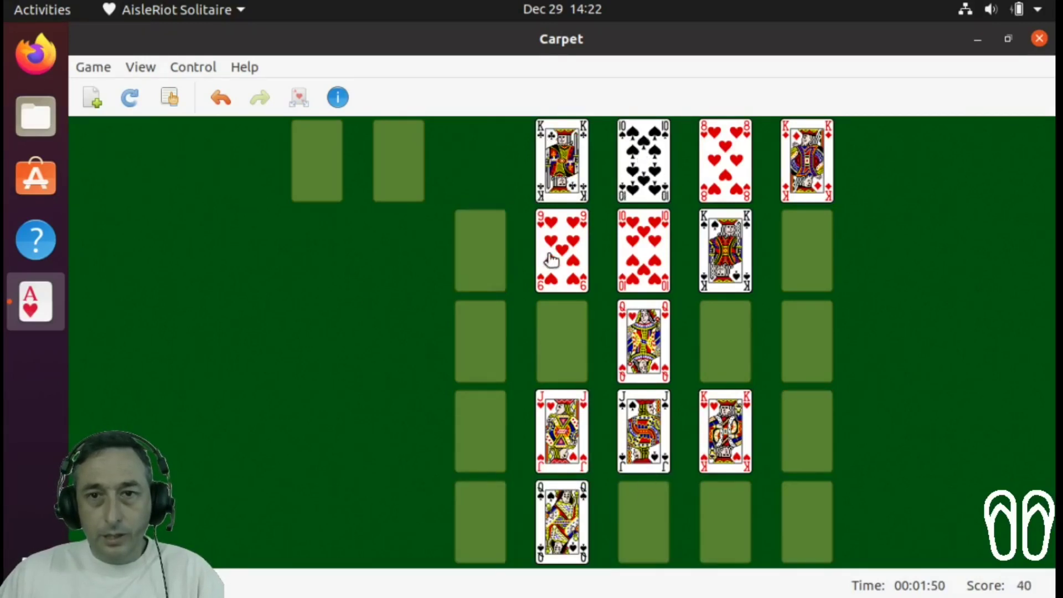
pyautogui.click(553, 259)
pyautogui.click(642, 254)
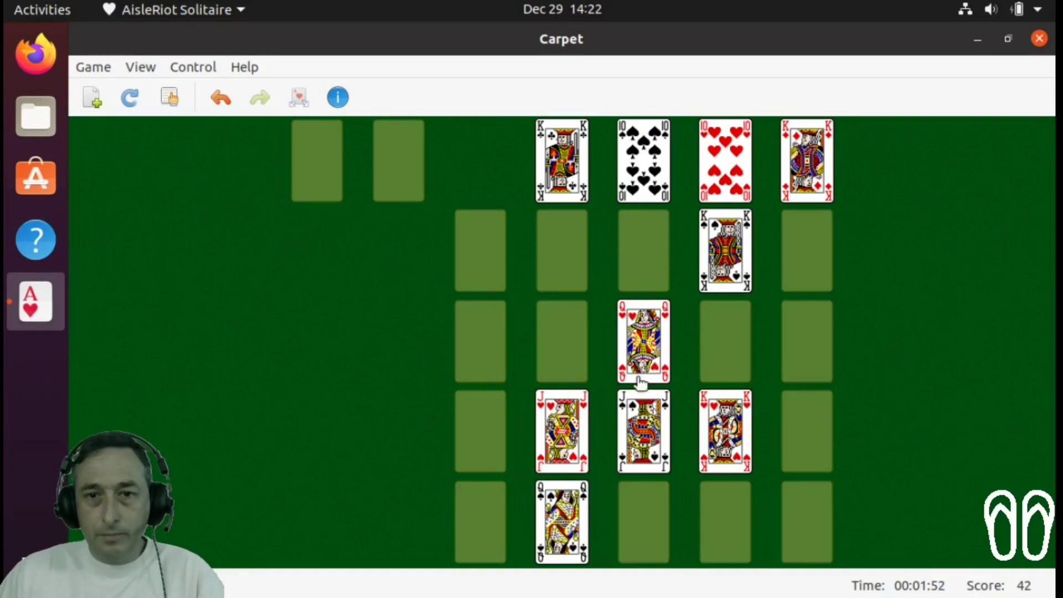
pyautogui.click(568, 426)
pyautogui.click(643, 342)
pyautogui.click(723, 428)
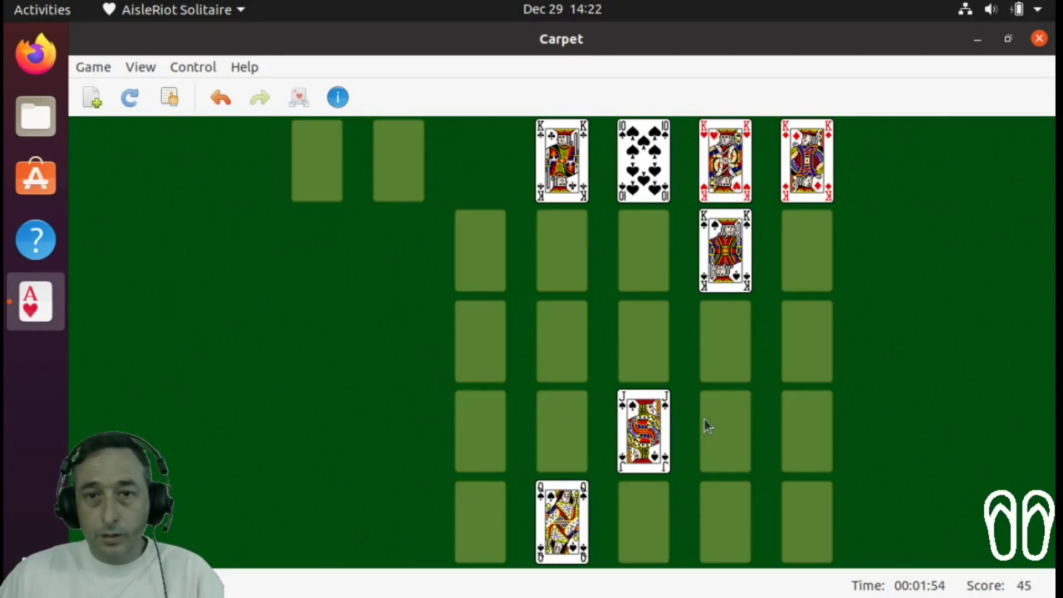
pyautogui.click(643, 428)
pyautogui.click(573, 507)
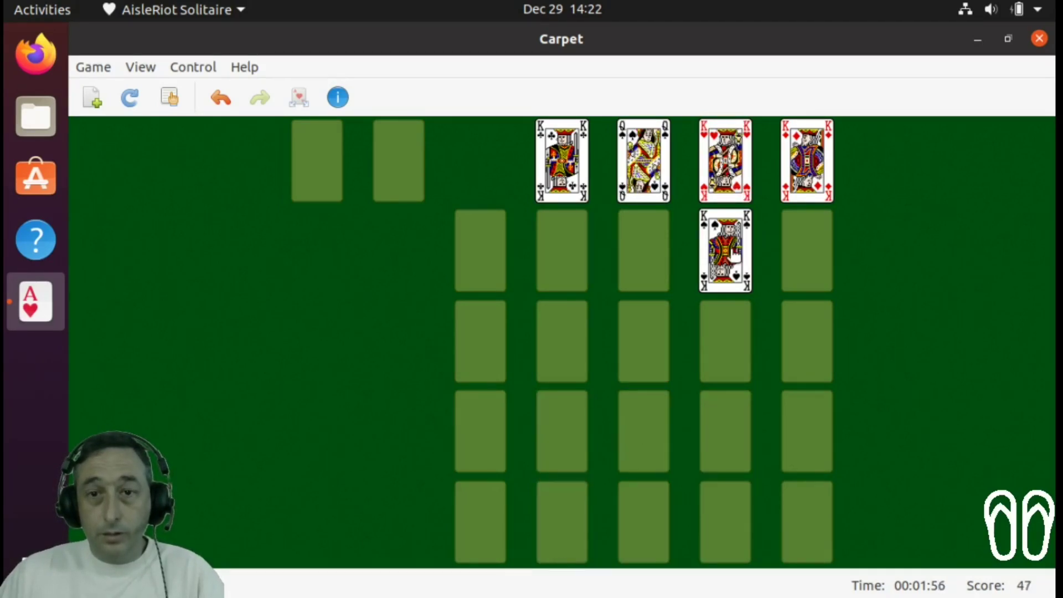
# Move the king of spades onto its foundation to win the game
pyautogui.click(726, 250)
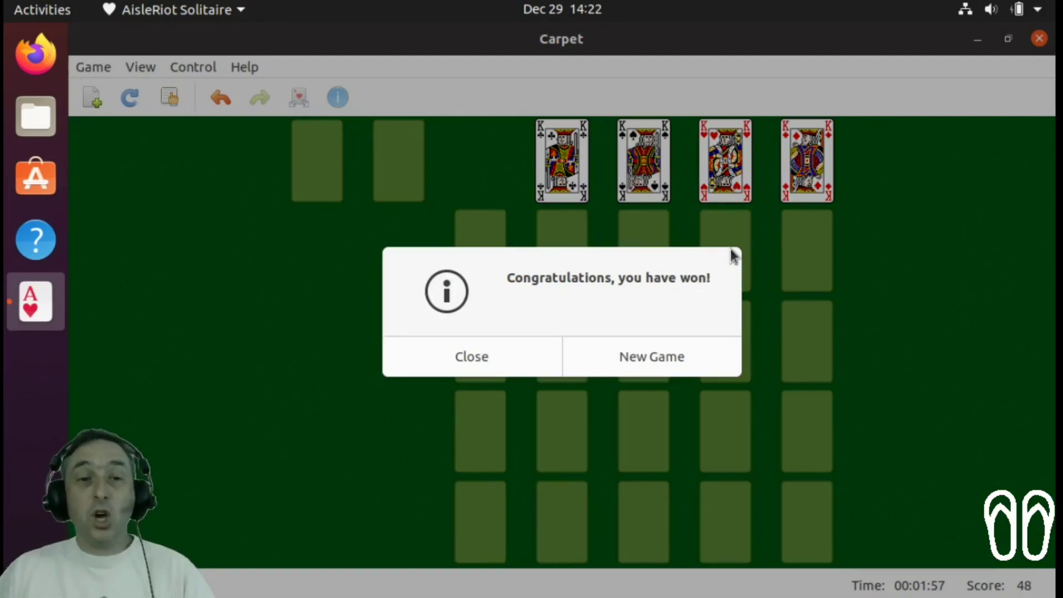